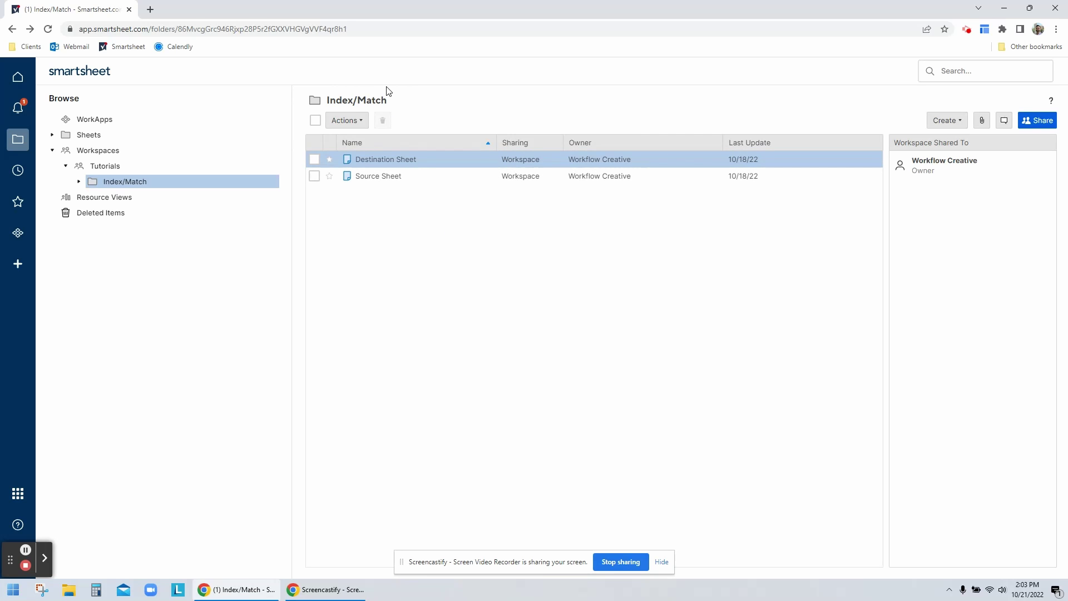
Review the Source Sheet's customer data, then open the Destination Sheet from the Index/Match folder.
{"action": "left_click", "coordinate": [387, 177]}
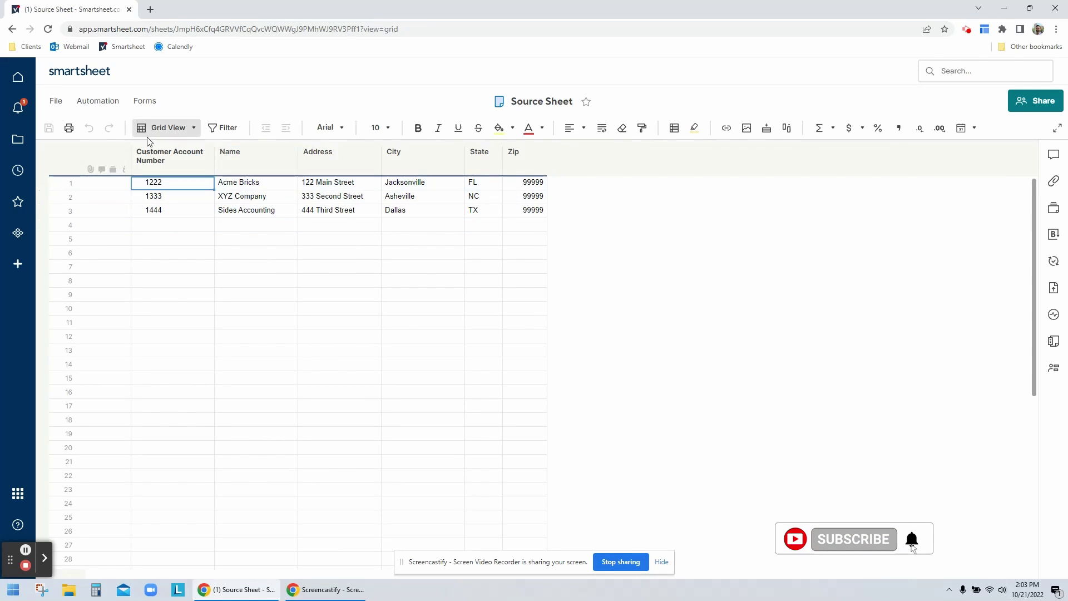
{"action": "left_click", "coordinate": [12, 29]}
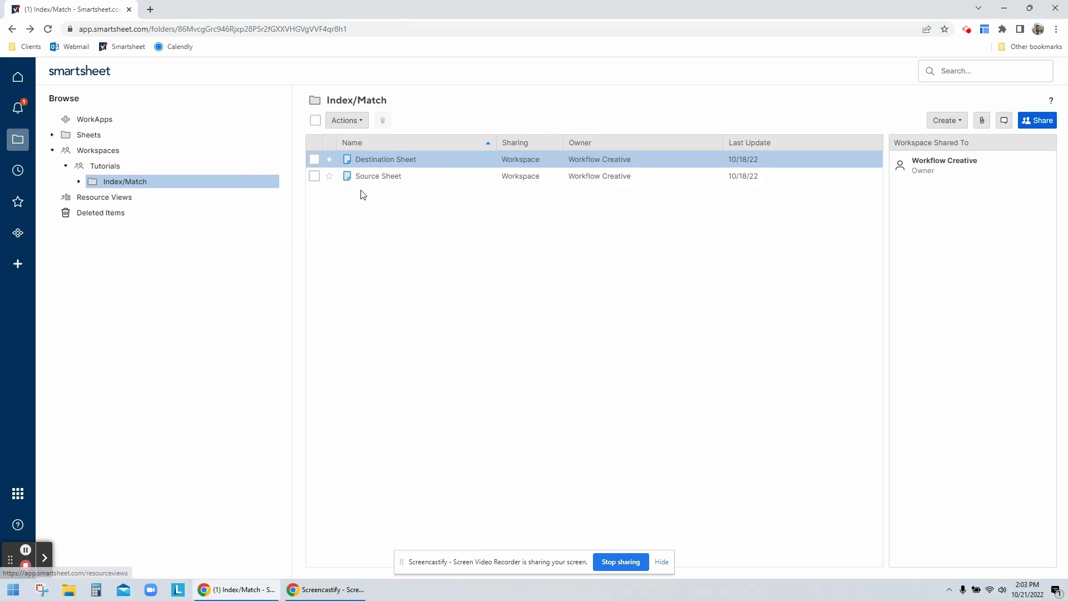
{"action": "left_click", "coordinate": [385, 161]}
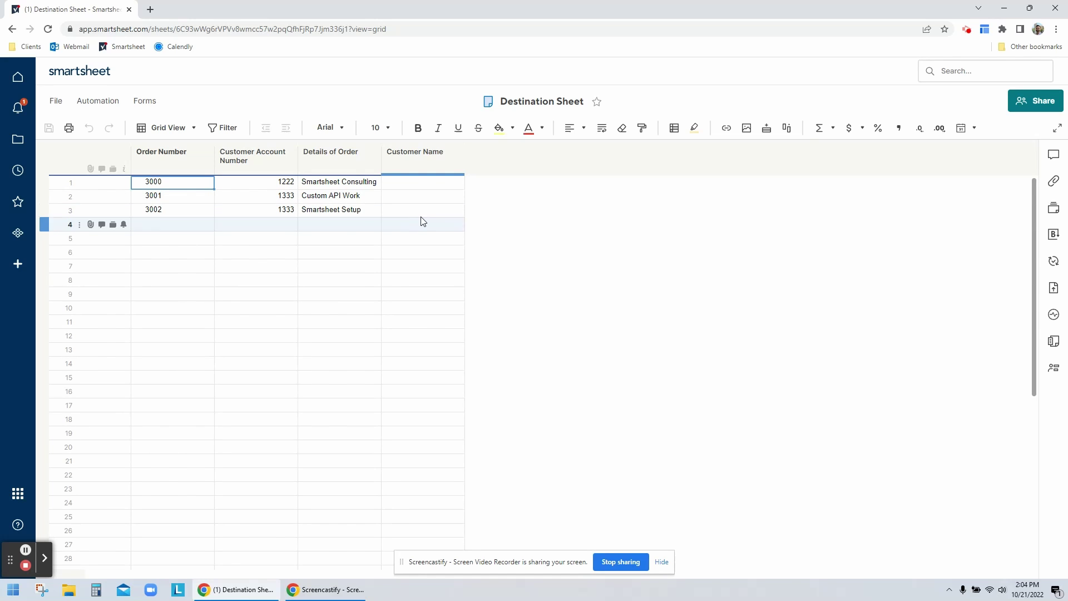
Start a new cross-sheet reference to the Source Sheet's Customer Account Number column.
{"action": "right_click", "coordinate": [263, 241]}
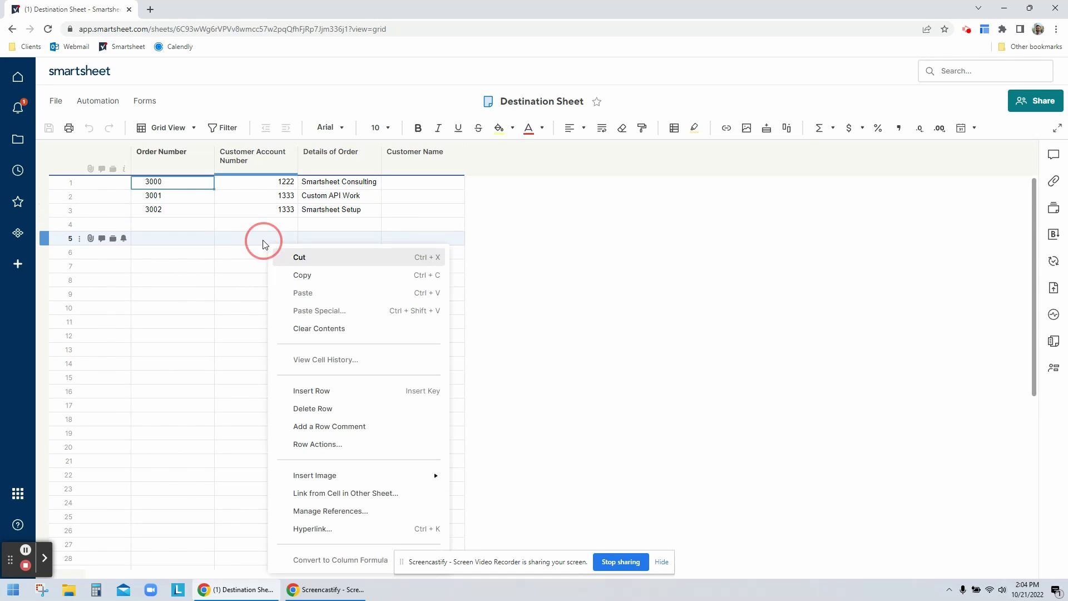
{"action": "left_click", "coordinate": [370, 518]}
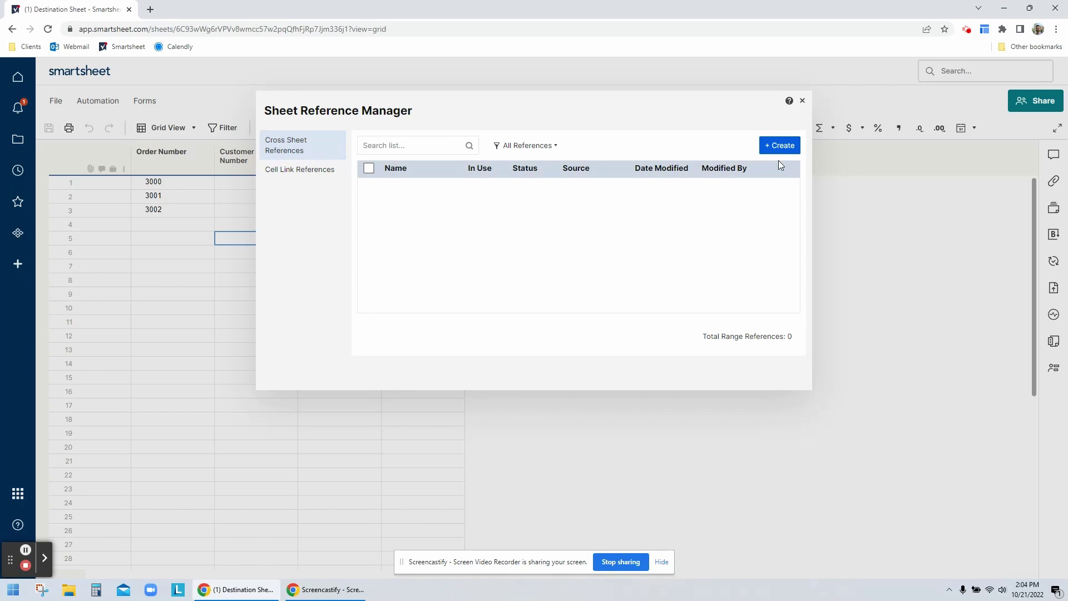
{"action": "left_click", "coordinate": [780, 145]}
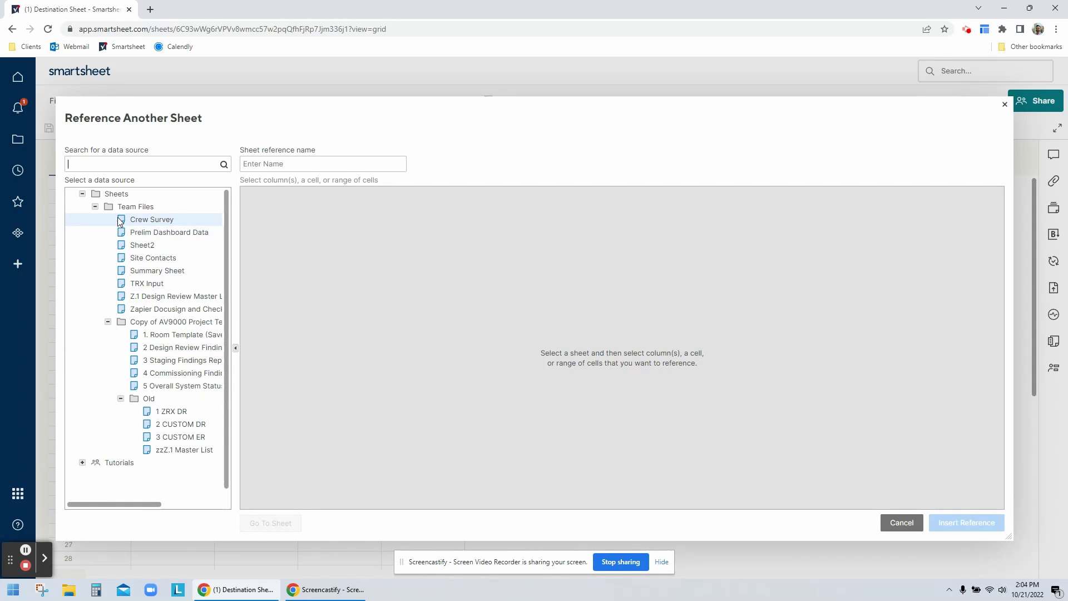
{"action": "left_click", "coordinate": [96, 206]}
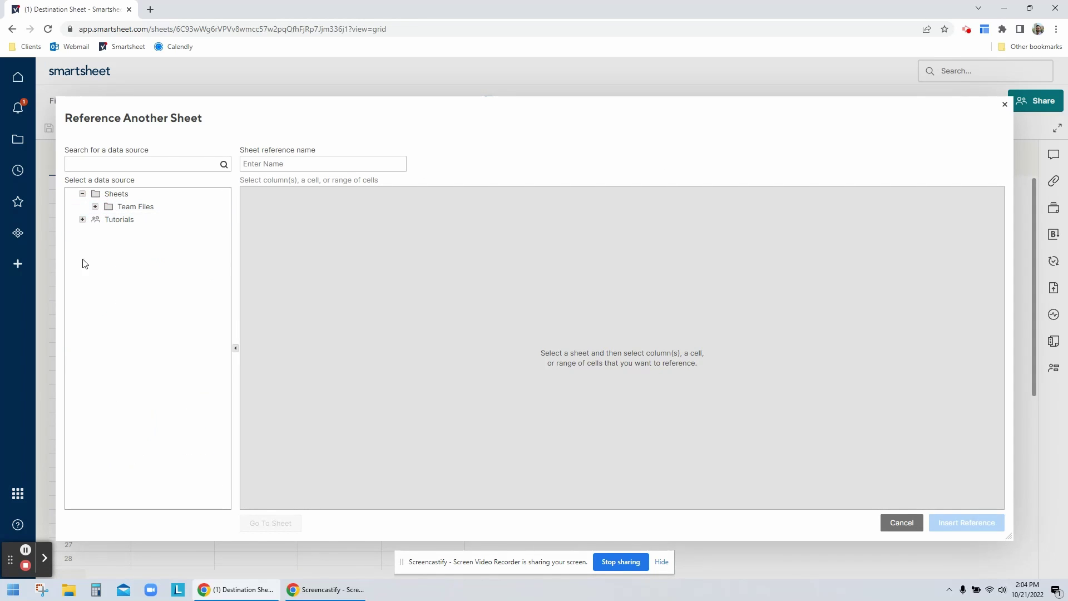
{"action": "left_click", "coordinate": [82, 220]}
{"action": "left_click", "coordinate": [143, 245]}
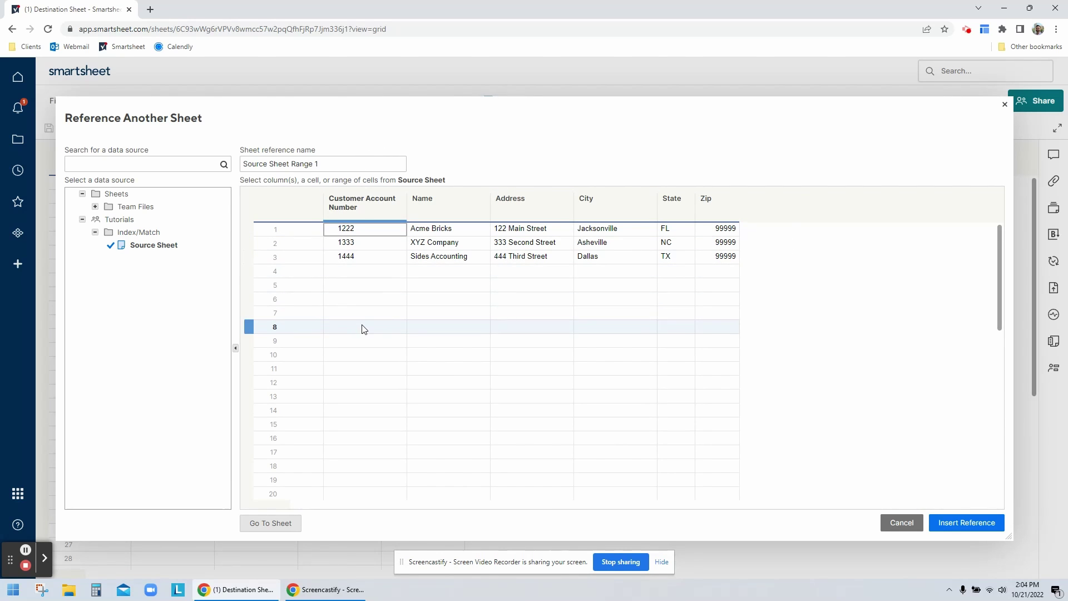
{"action": "left_click", "coordinate": [358, 204]}
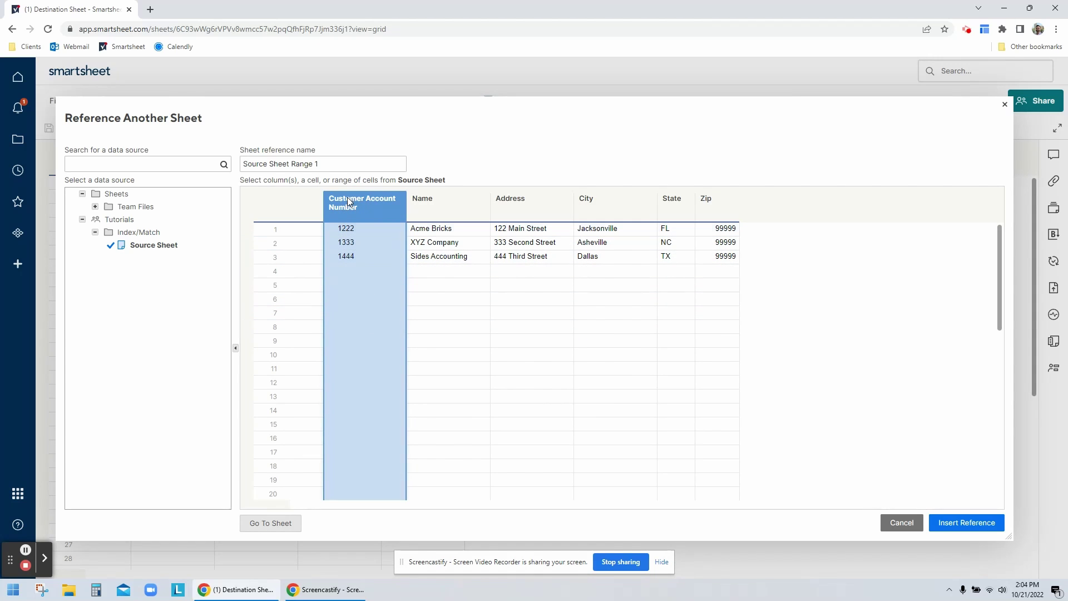
Name the reference 'SourceNumber' and insert it.
{"action": "left_click_drag", "start_coordinate": [345, 165], "coordinate": [232, 167]}
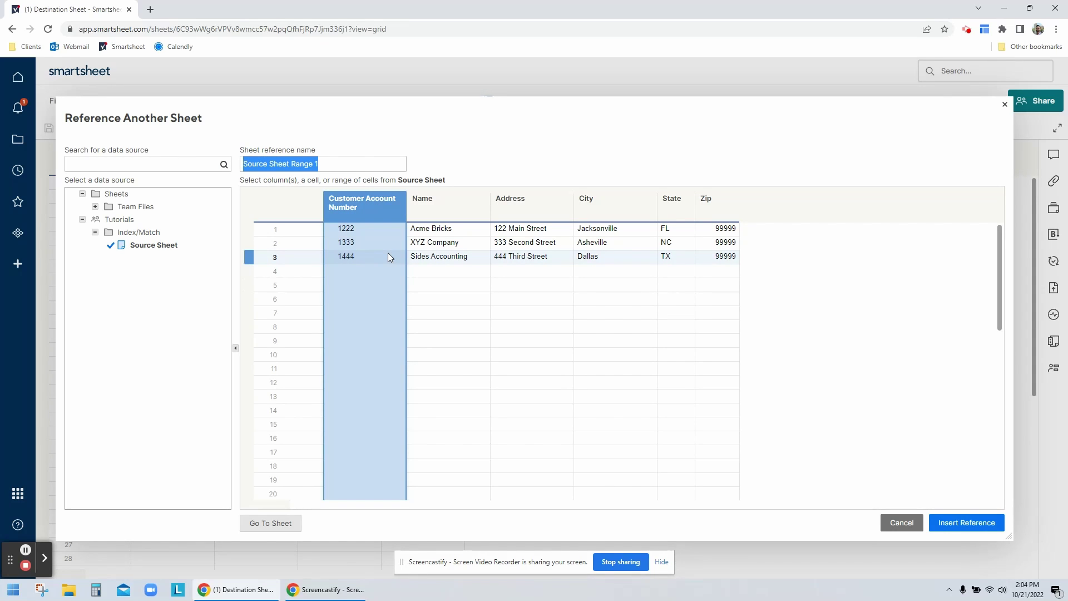
{"action": "type", "text": "Source"}
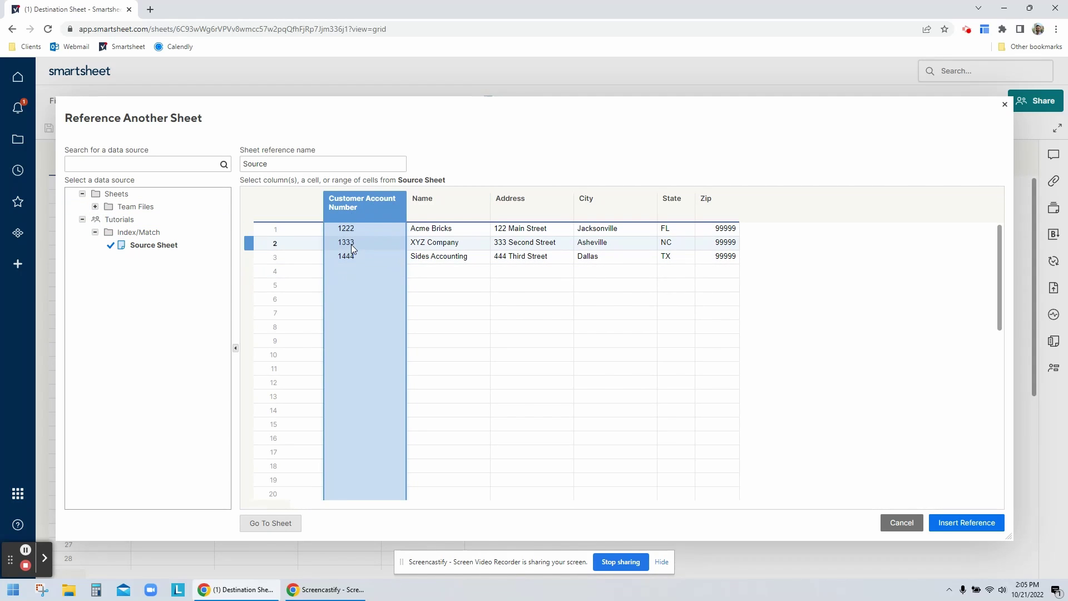
{"action": "left_click", "coordinate": [325, 159]}
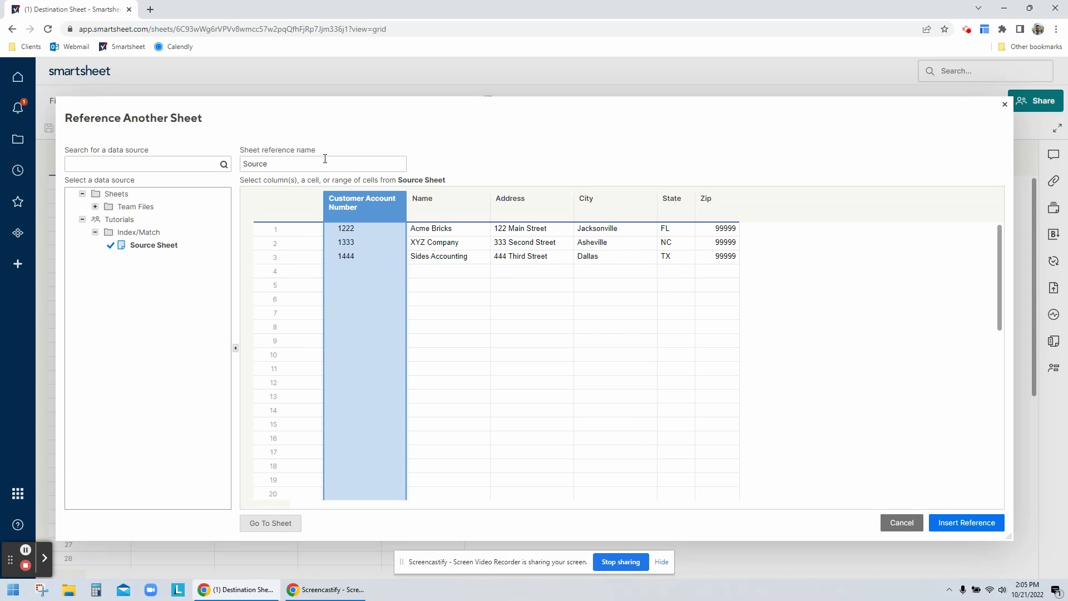
{"action": "type", "text": "Number"}
{"action": "left_click", "coordinate": [963, 526]}
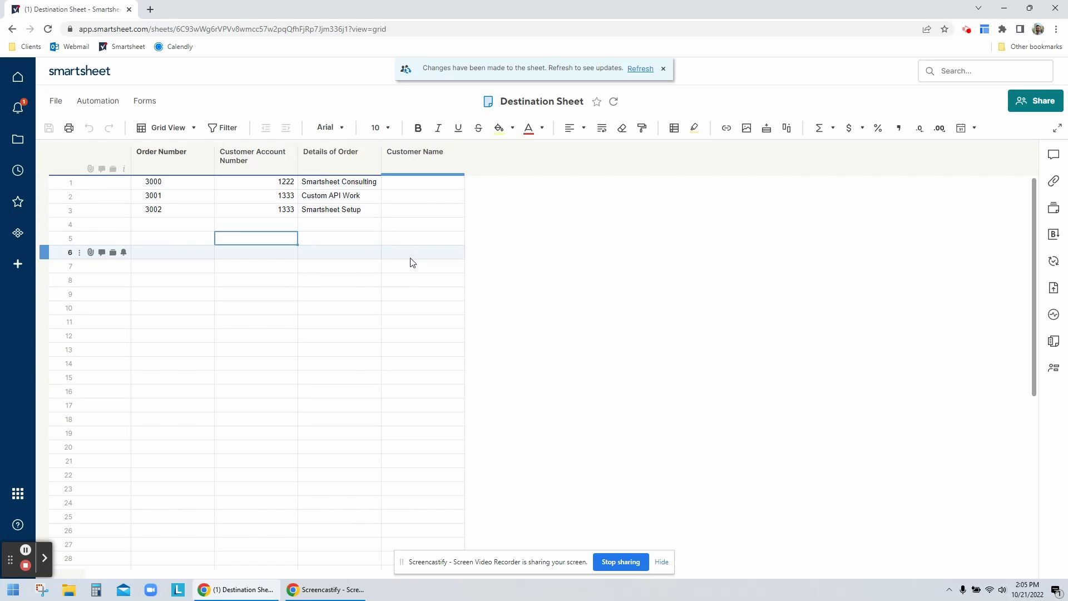
{"action": "right_click", "coordinate": [339, 278]}
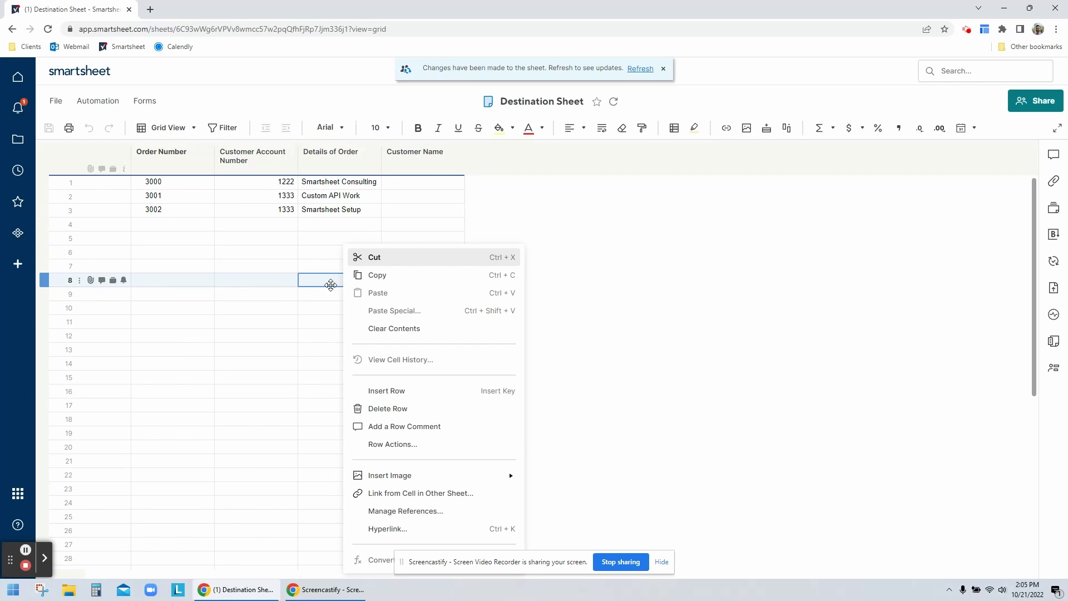
{"action": "left_click", "coordinate": [433, 512]}
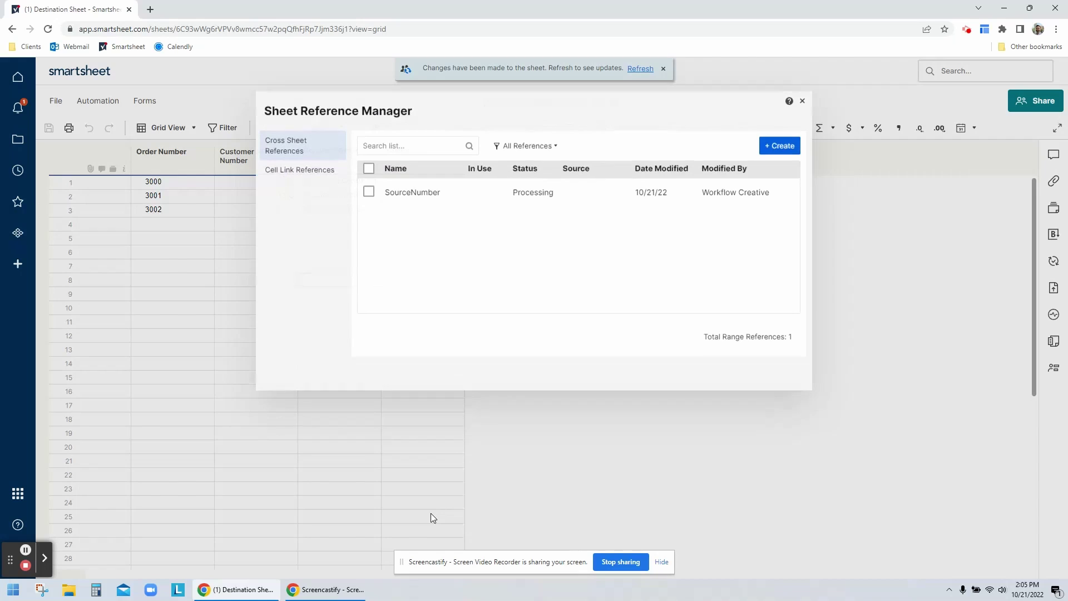
{"action": "left_click", "coordinate": [782, 148]}
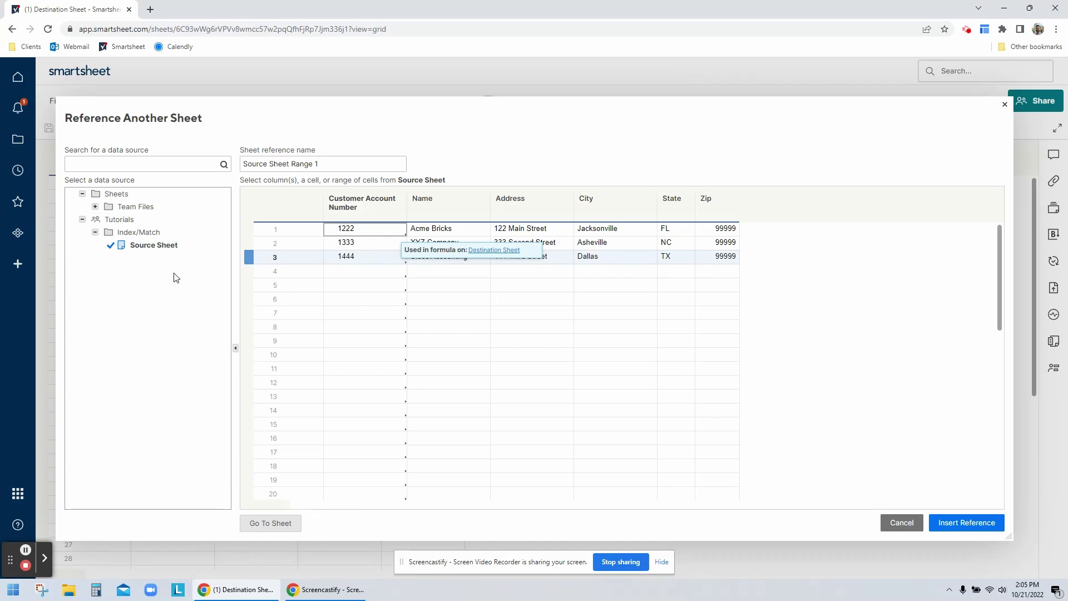
{"action": "left_click", "coordinate": [337, 163]}
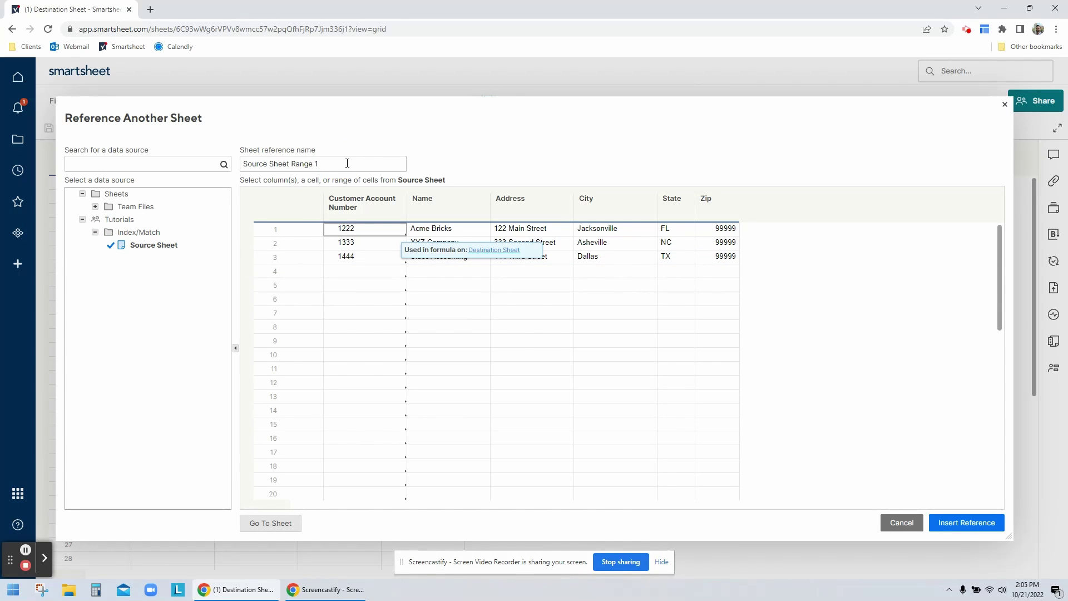
{"action": "left_click_drag", "start_coordinate": [347, 163], "coordinate": [310, 163]}
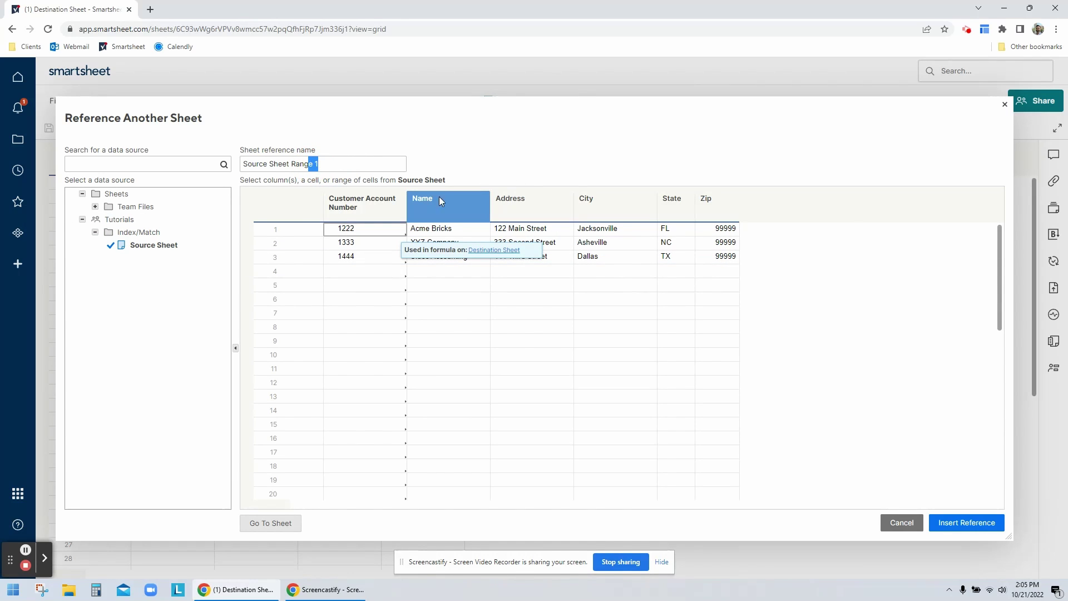
{"action": "left_click", "coordinate": [452, 206]}
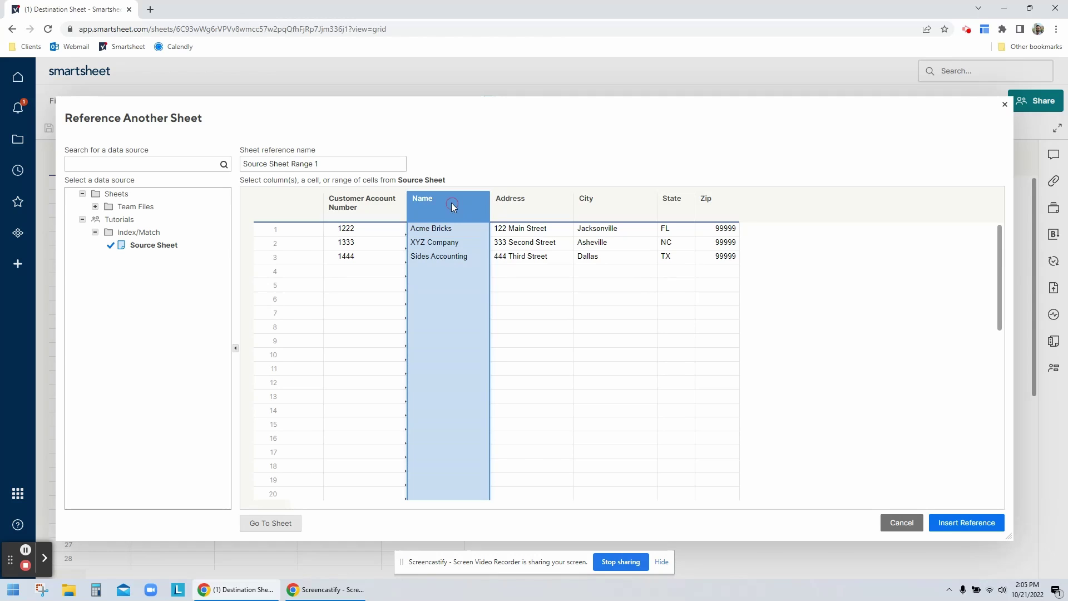
{"action": "left_click", "coordinate": [341, 162]}
{"action": "left_click_drag", "start_coordinate": [320, 163], "coordinate": [232, 169]}
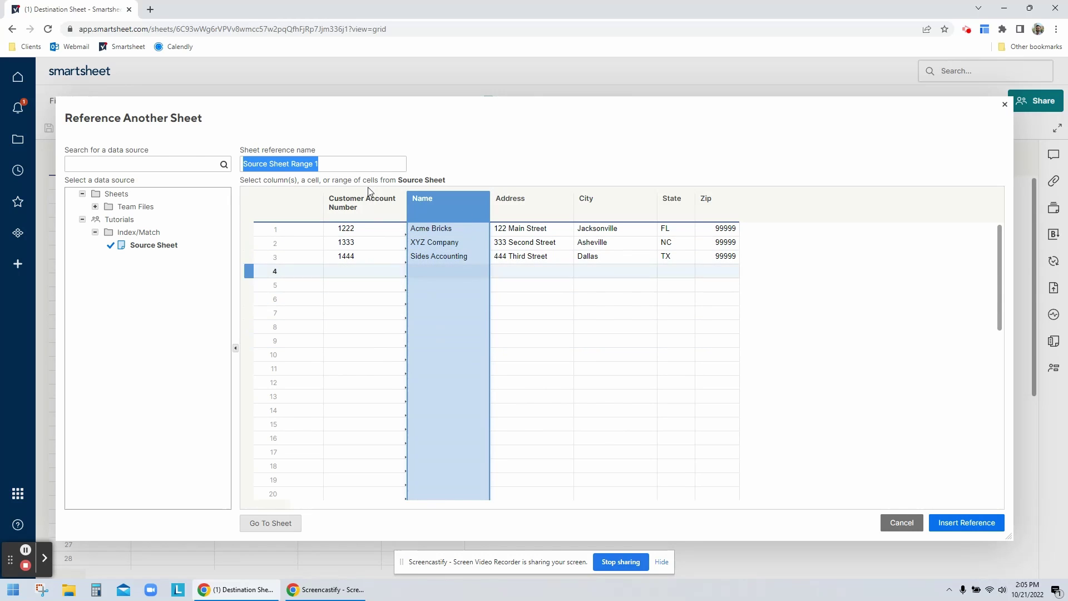
{"action": "type", "text": "SourceName"}
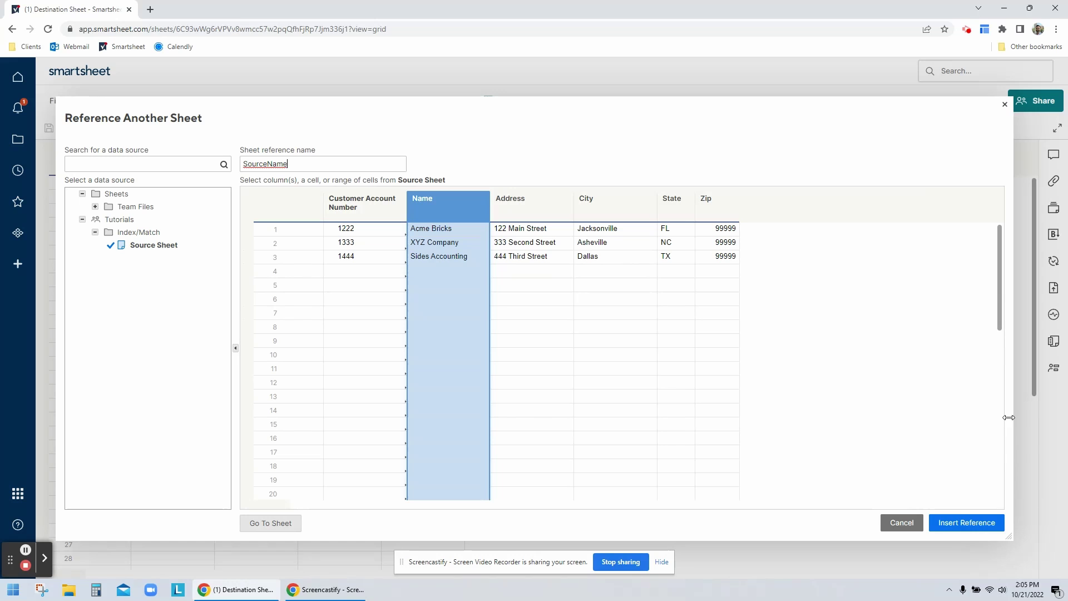
{"action": "left_click", "coordinate": [958, 526]}
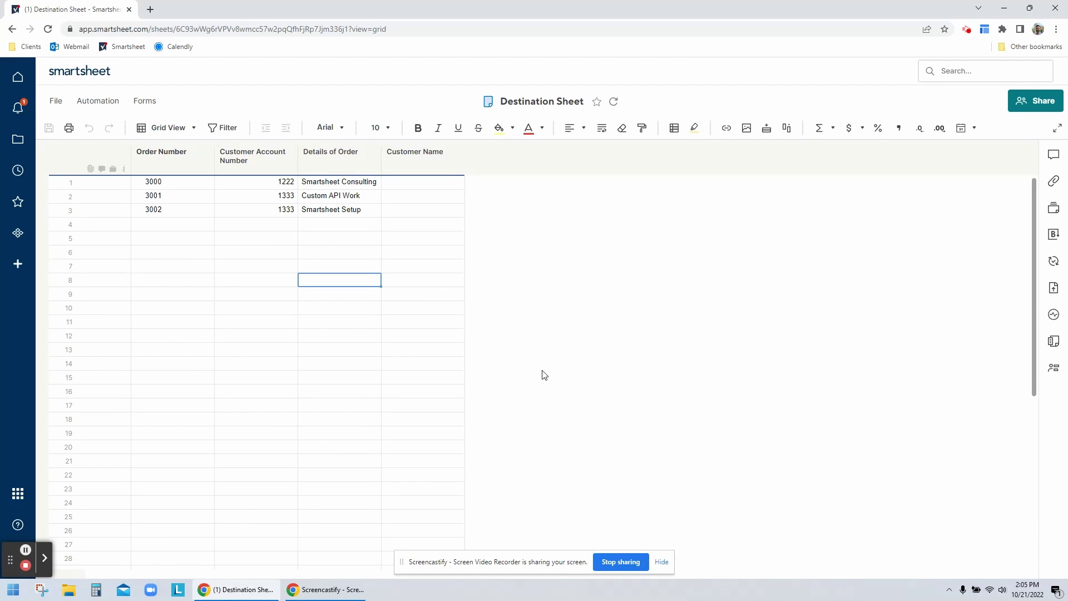
{"action": "right_click", "coordinate": [335, 253]}
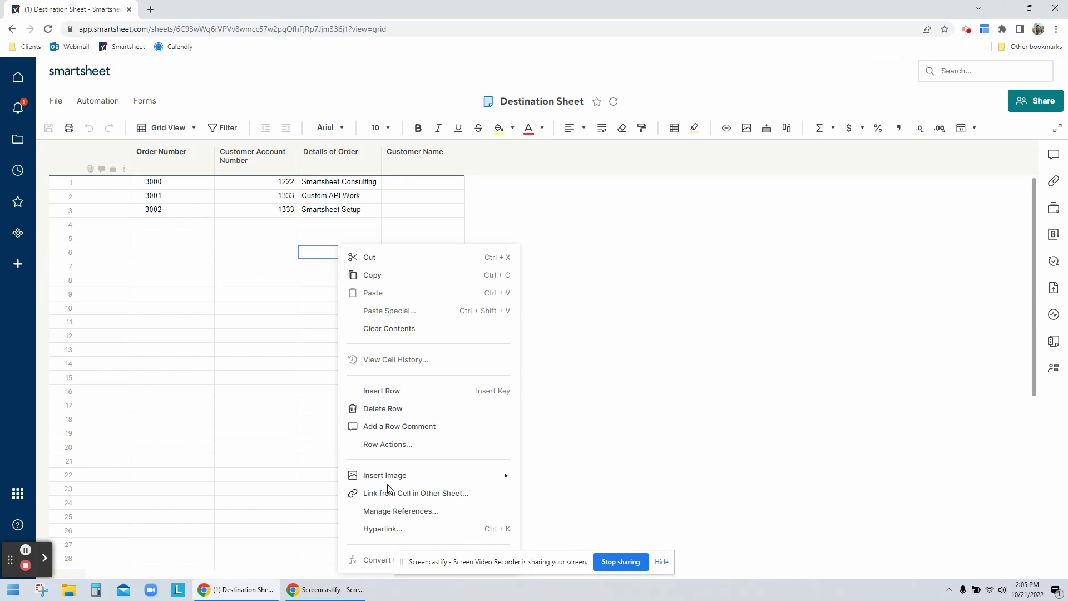
{"action": "left_click", "coordinate": [394, 509]}
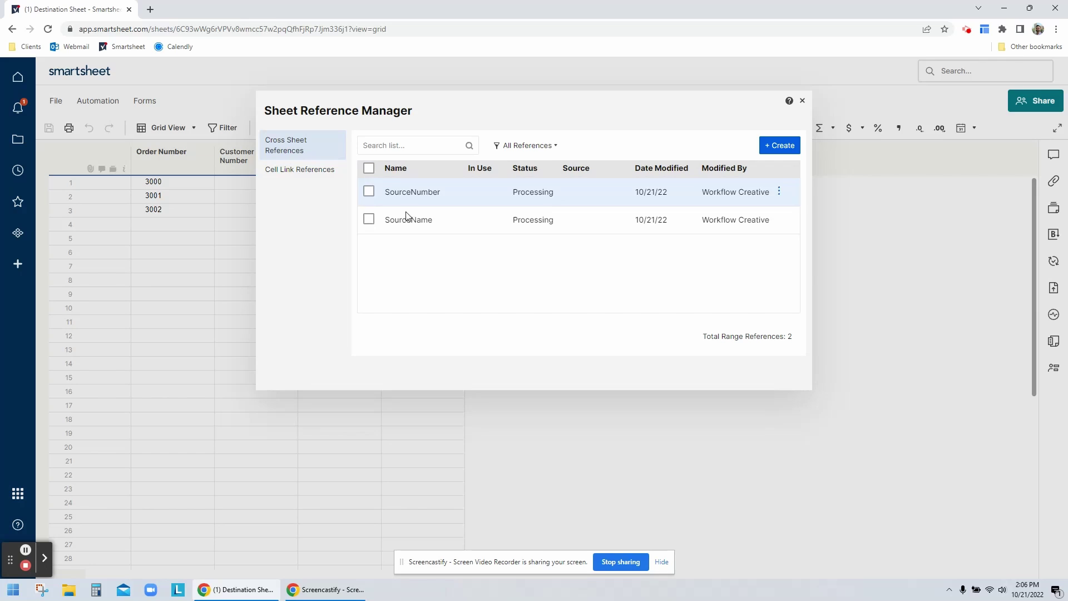
Enter =INDEX({SourceName}) in row 1's Customer Name cell and keep editing it.
{"action": "left_click", "coordinate": [802, 102]}
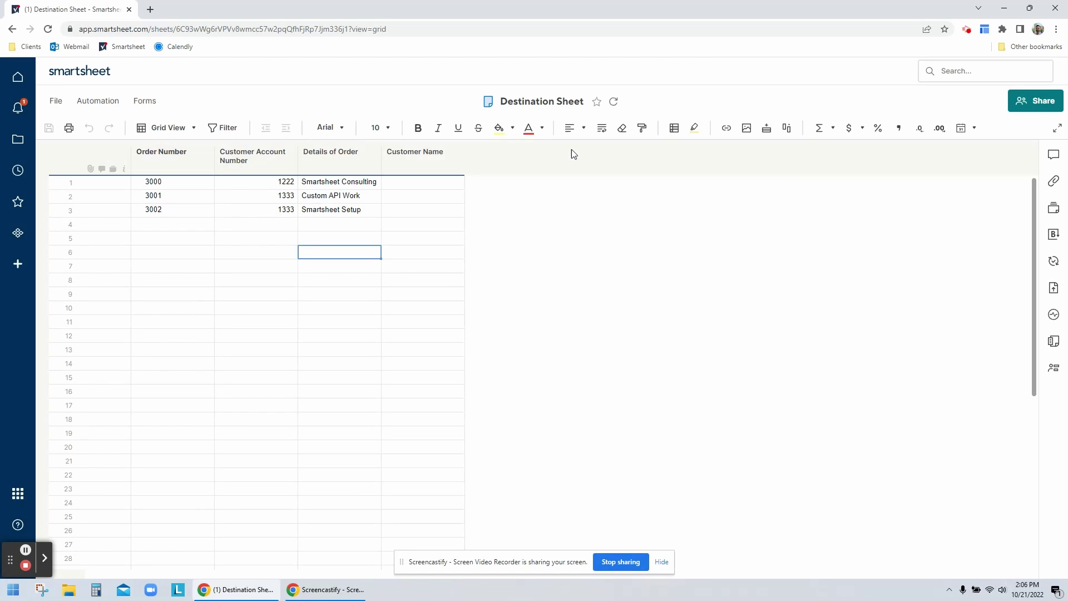
{"action": "left_click", "coordinate": [406, 186]}
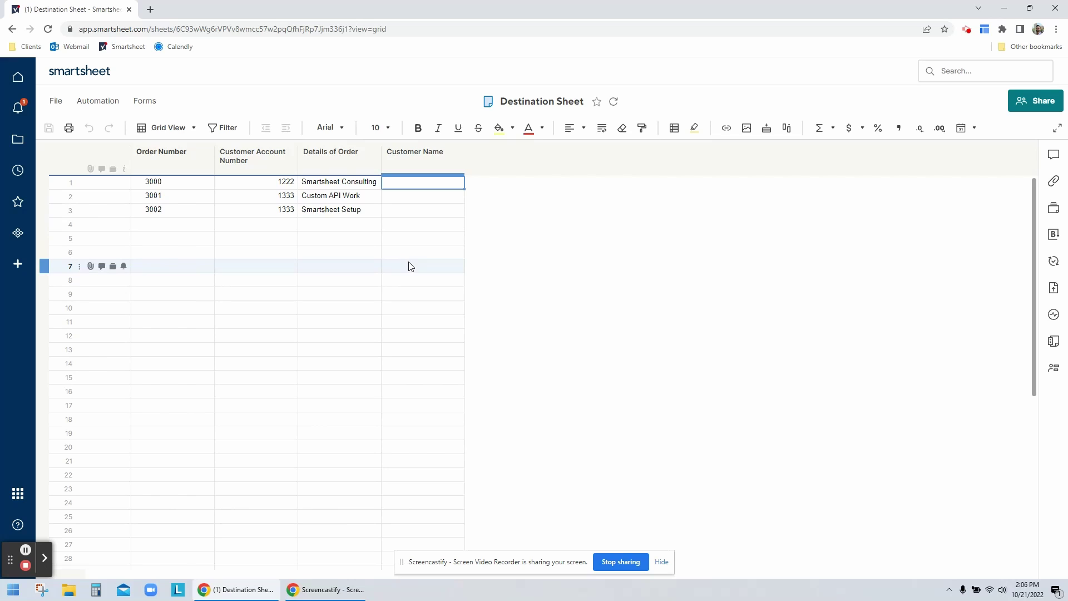
{"action": "type", "text": "=inde"}
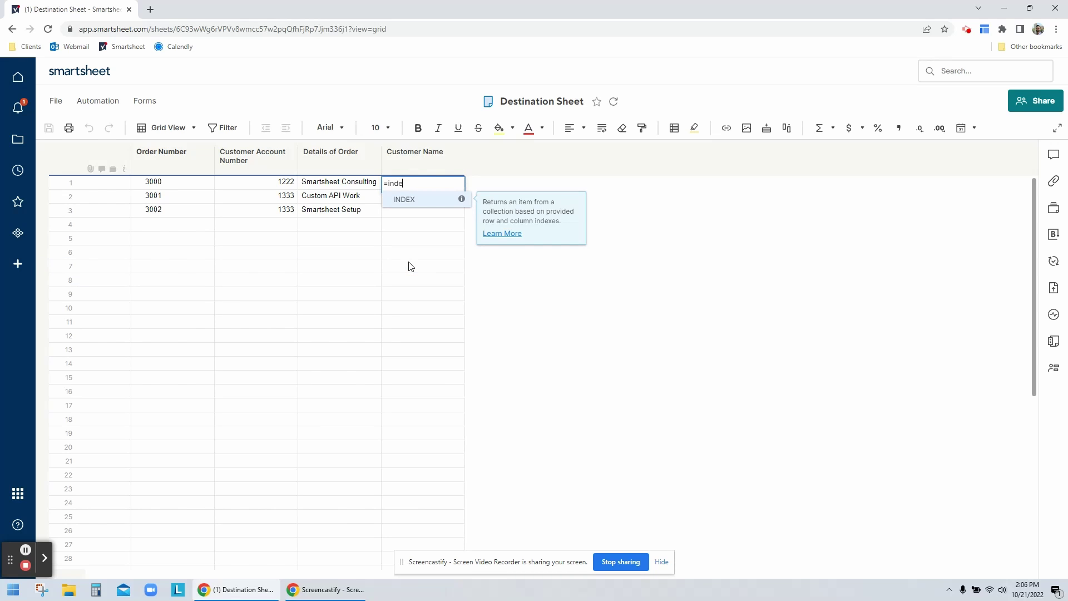
{"action": "type", "text": "x({SourceName"}
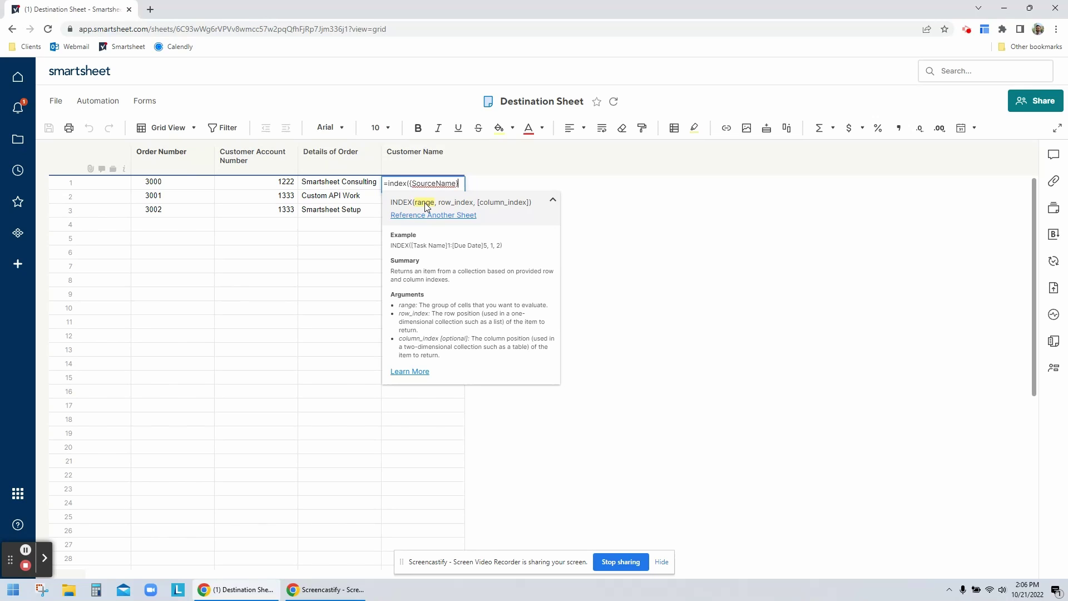
{"action": "key", "text": "shift+Left"}
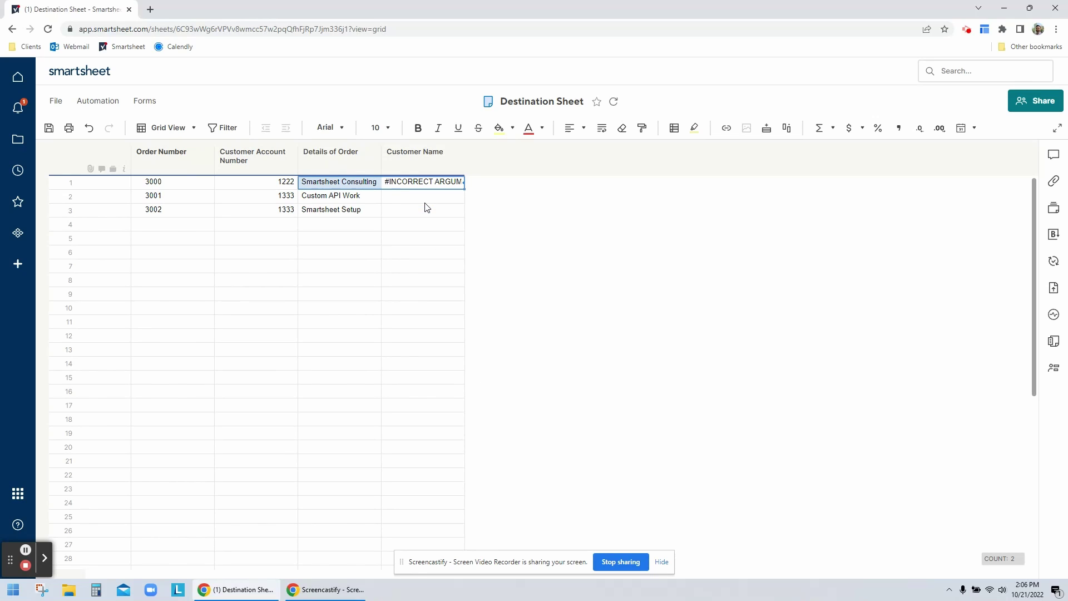
{"action": "double_click", "coordinate": [424, 183]}
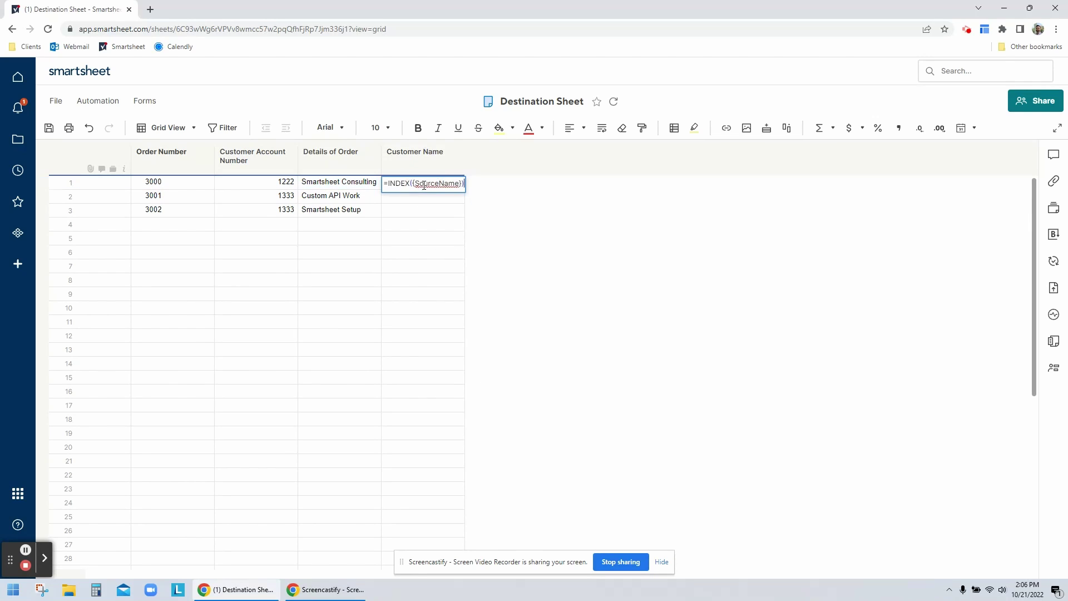
{"action": "left_click", "coordinate": [457, 183]}
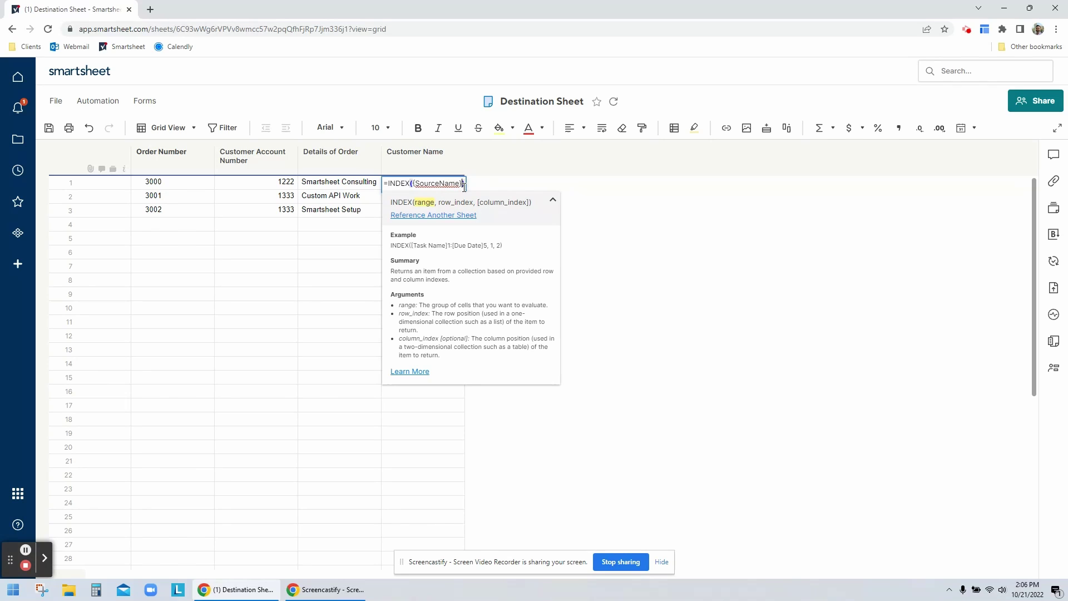
{"action": "type", "text": ")"}
{"action": "type", "text": ", "}
{"action": "type", "text": "match"}
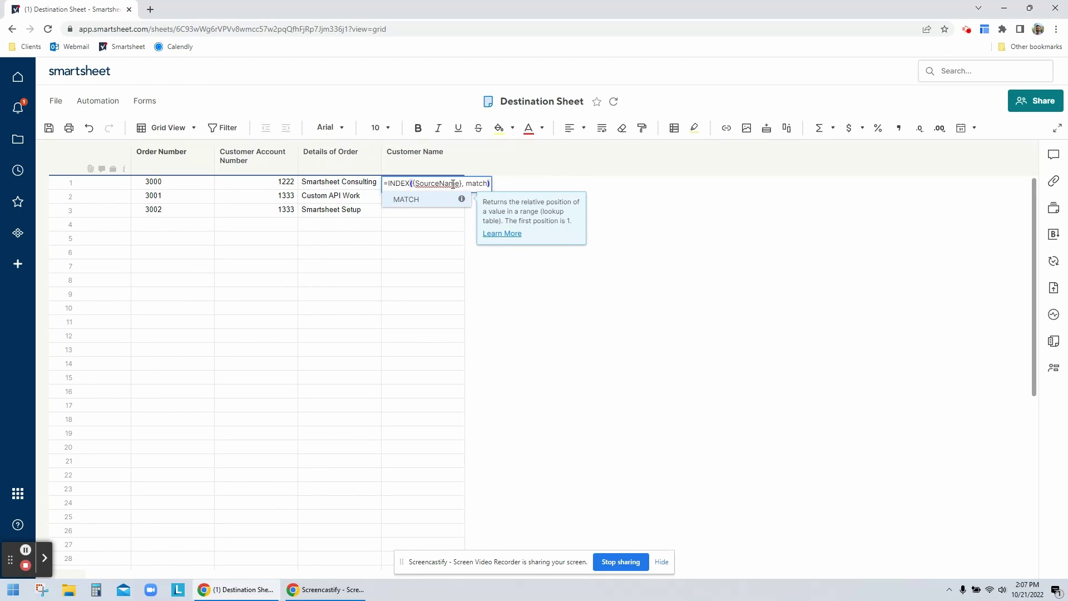
{"action": "type", "text": "("}
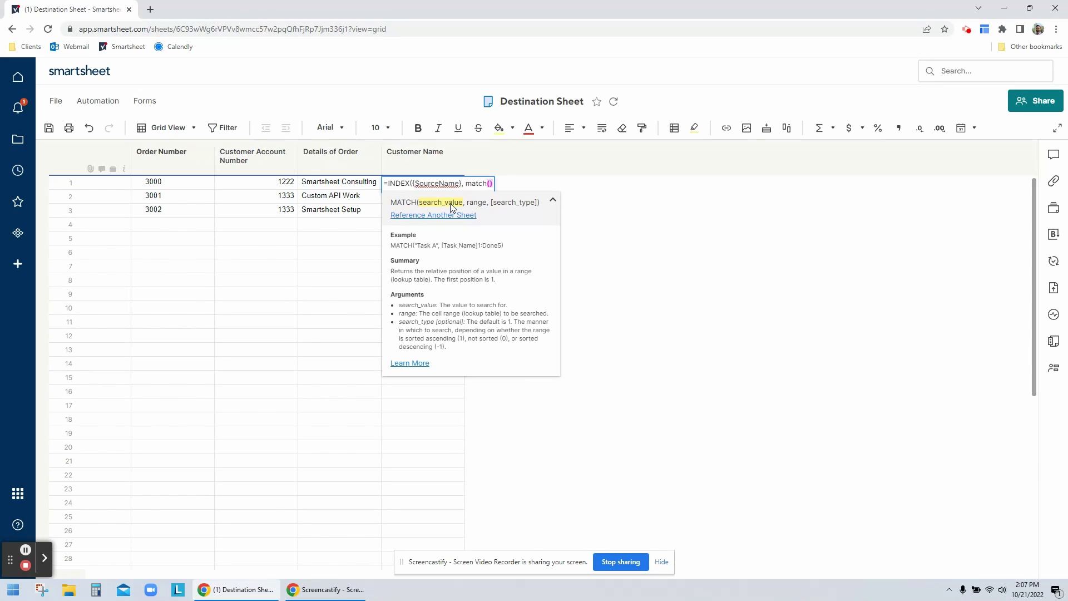
{"action": "left_click", "coordinate": [278, 185]}
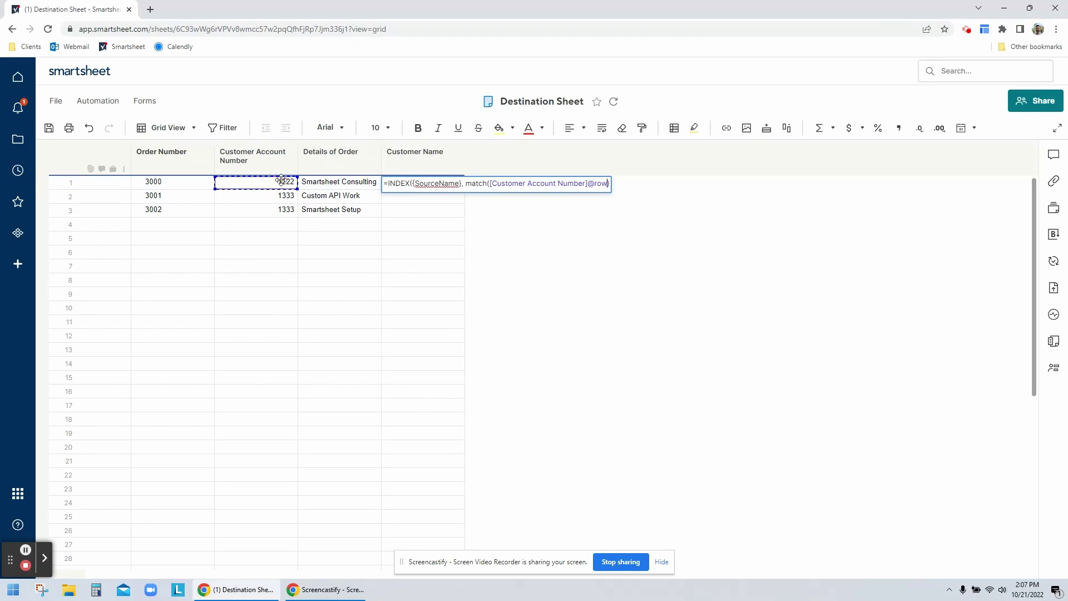
{"action": "left_click", "coordinate": [609, 186]}
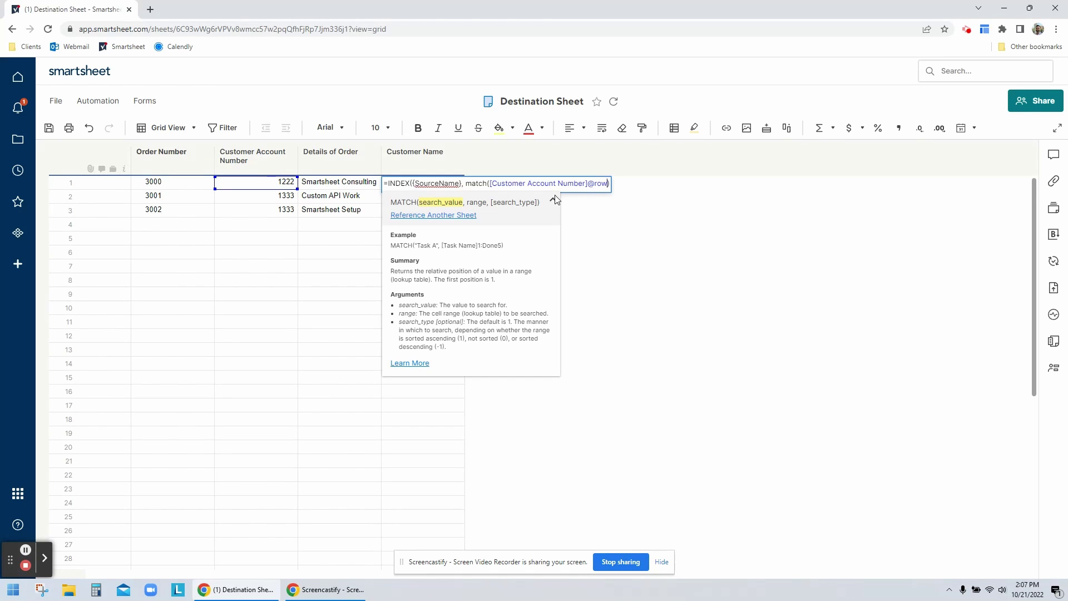
{"action": "type", "text": ", {Source"}
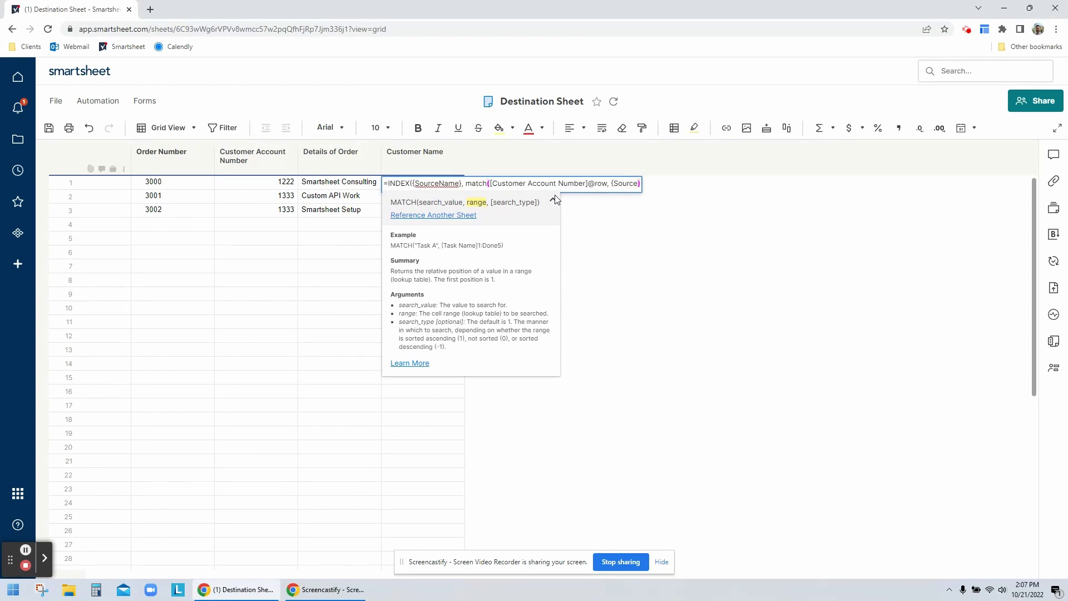
{"action": "type", "text": "Number}"}
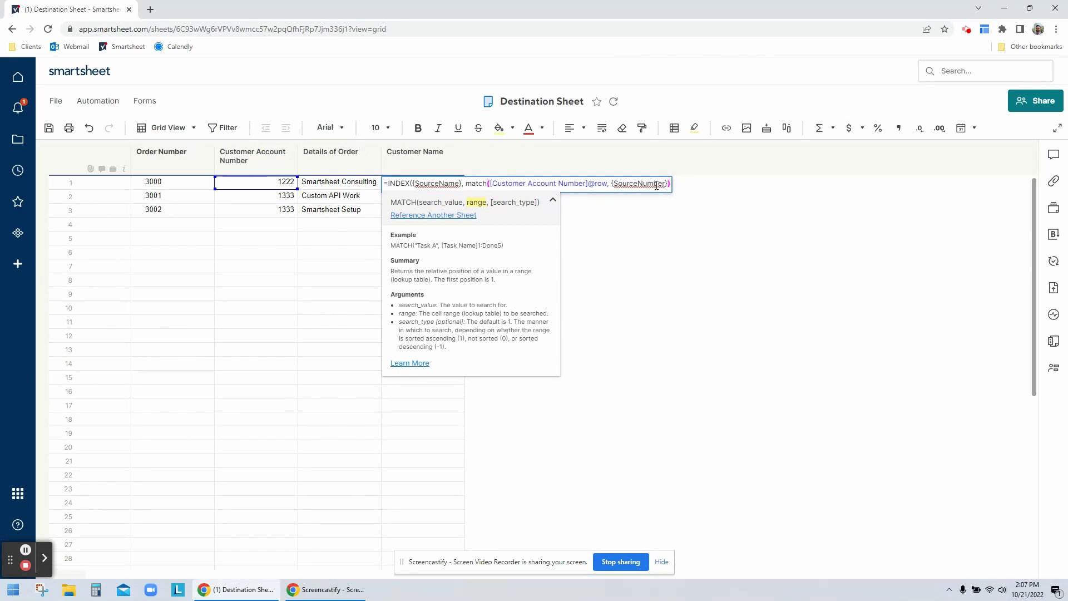
{"action": "type", "text": ","}
Add match type 0, close both functions, and commit so row 1 shows Acme Bricks.
{"action": "type", "text": "0"}
{"action": "type", "text": ")"}
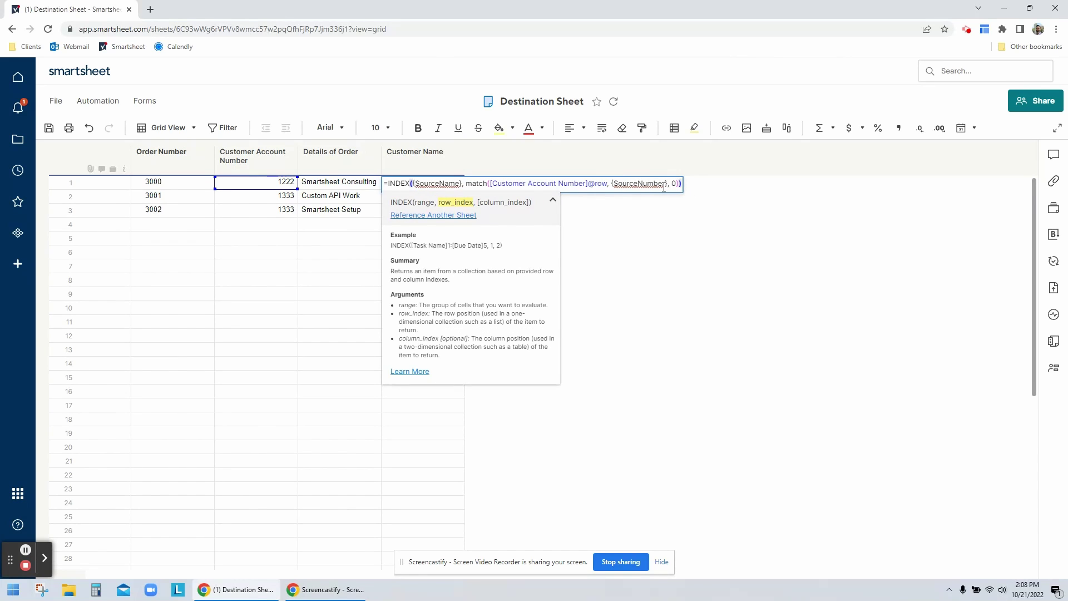
{"action": "key", "text": "Return"}
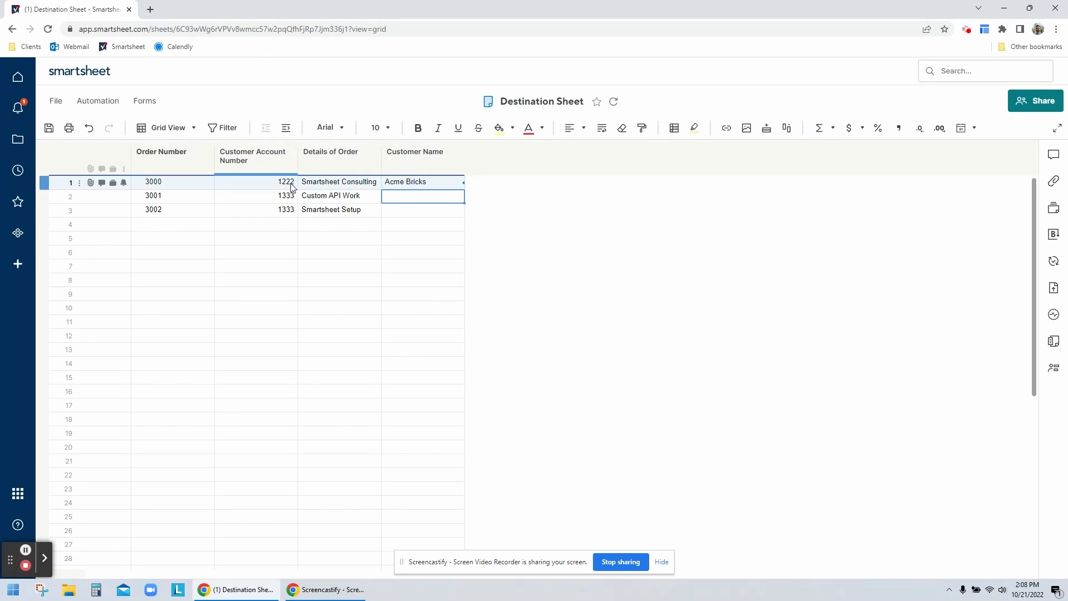
Convert the Acme Bricks cell's formula into a Customer Name column formula.
{"action": "left_click", "coordinate": [443, 186]}
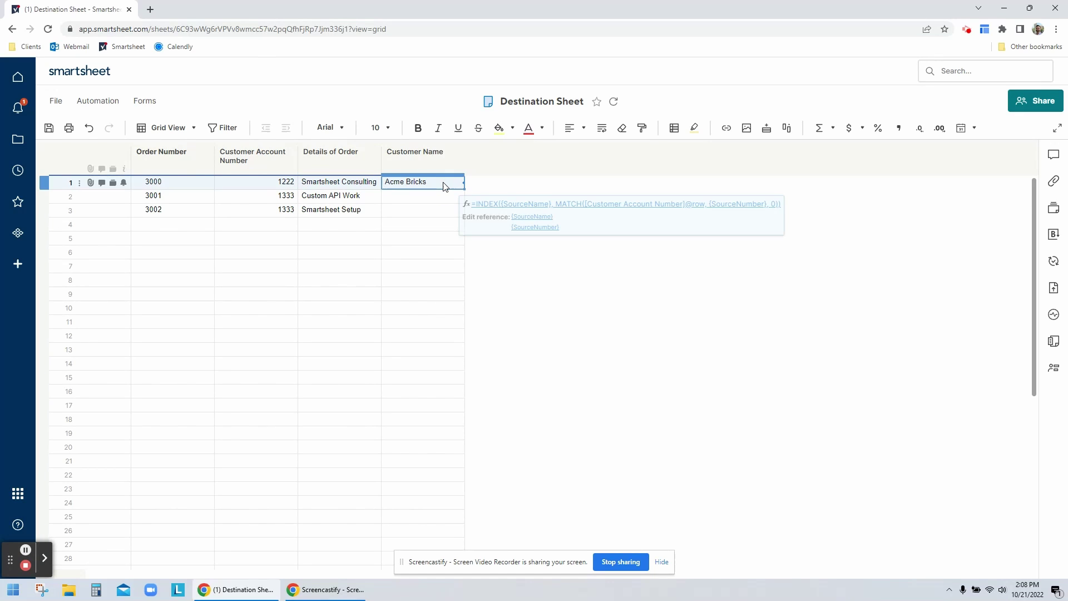
{"action": "right_click", "coordinate": [443, 185]}
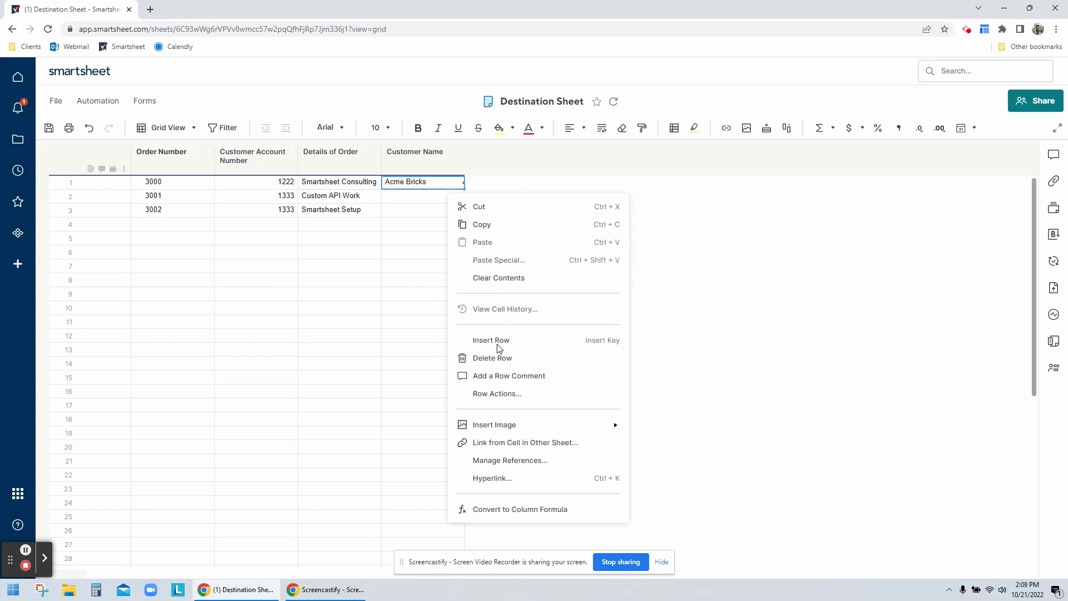
{"action": "left_click", "coordinate": [509, 510]}
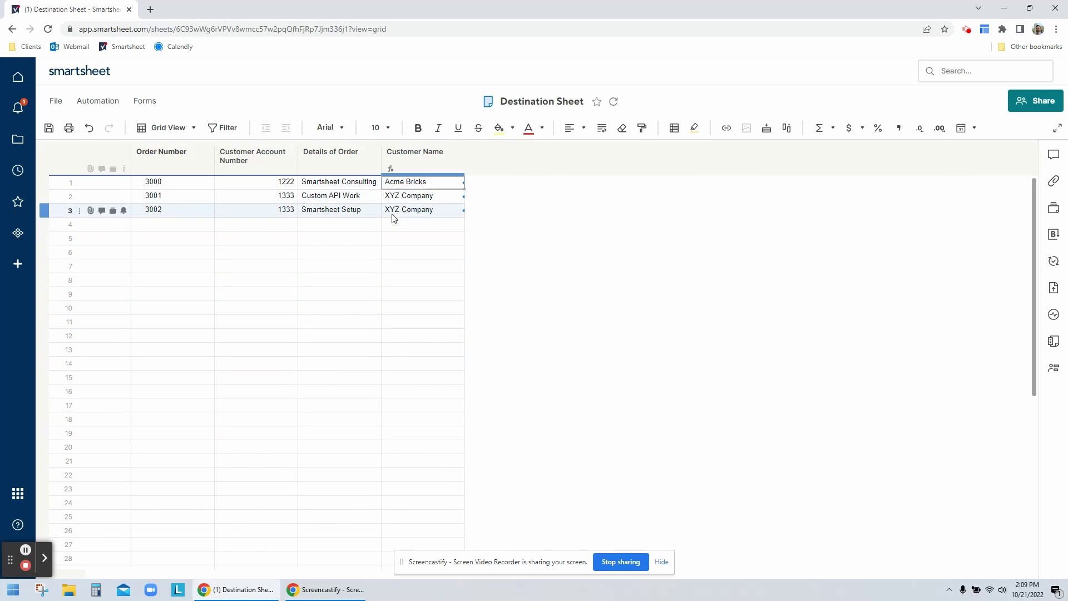